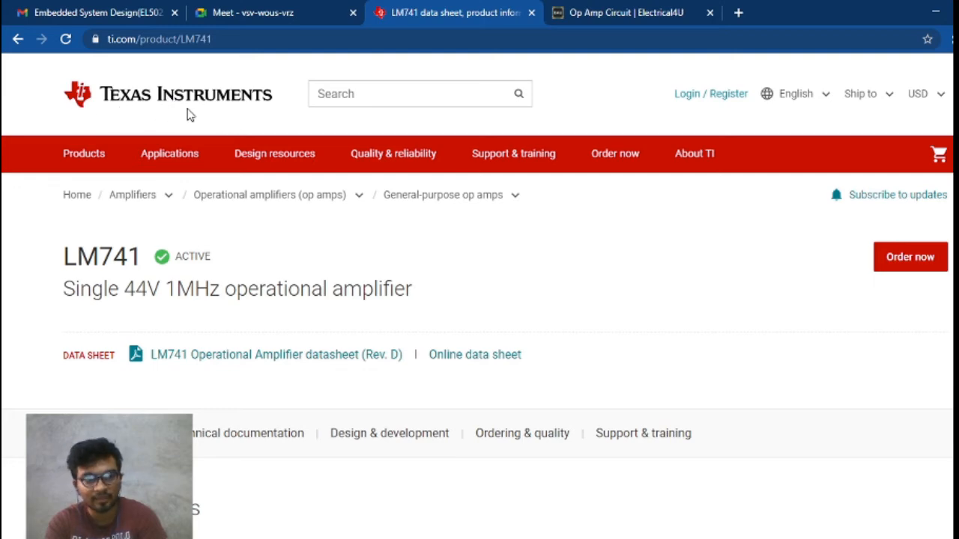
Step: Look through the LM741 product page for the downloadable PSpice model under the design tools and simulation section
{"action": "scroll", "coordinate": [208, 220], "scroll_direction": "down", "scroll_amount": 1}
{"action": "scroll", "coordinate": [278, 261], "scroll_direction": "down", "scroll_amount": 2}
{"action": "scroll", "coordinate": [282, 261], "scroll_direction": "up", "scroll_amount": 2}
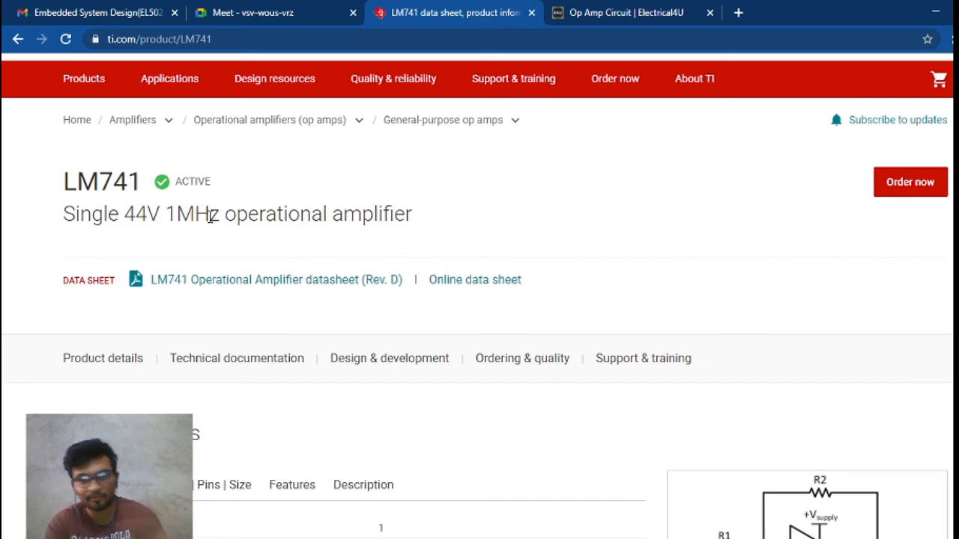
{"action": "scroll", "coordinate": [212, 219], "scroll_direction": "down", "scroll_amount": 10}
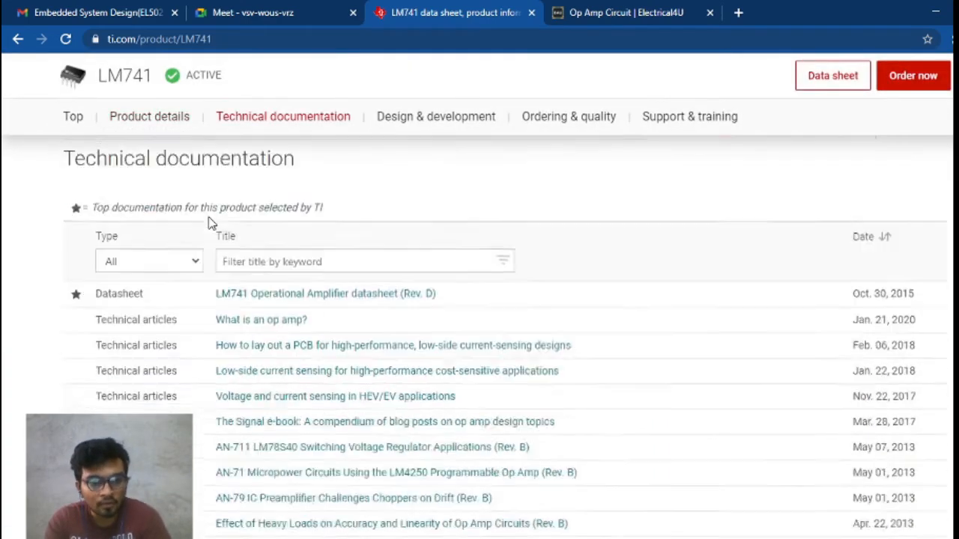
{"action": "scroll", "coordinate": [209, 221], "scroll_direction": "down", "scroll_amount": 10}
{"action": "scroll", "coordinate": [209, 221], "scroll_direction": "up", "scroll_amount": 2}
{"action": "scroll", "coordinate": [210, 219], "scroll_direction": "down", "scroll_amount": 3}
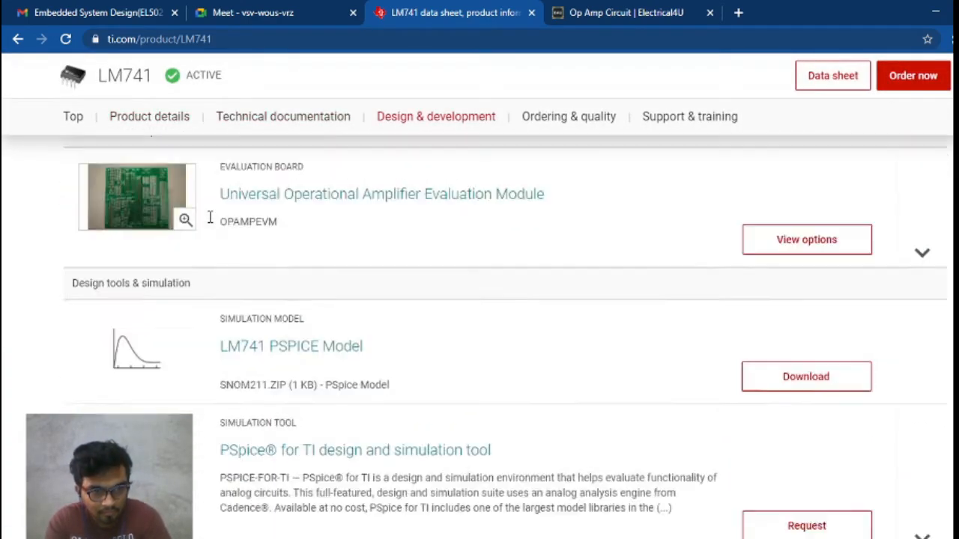
{"action": "scroll", "coordinate": [211, 220], "scroll_direction": "down", "scroll_amount": 3}
{"action": "scroll", "coordinate": [214, 225], "scroll_direction": "up", "scroll_amount": 1}
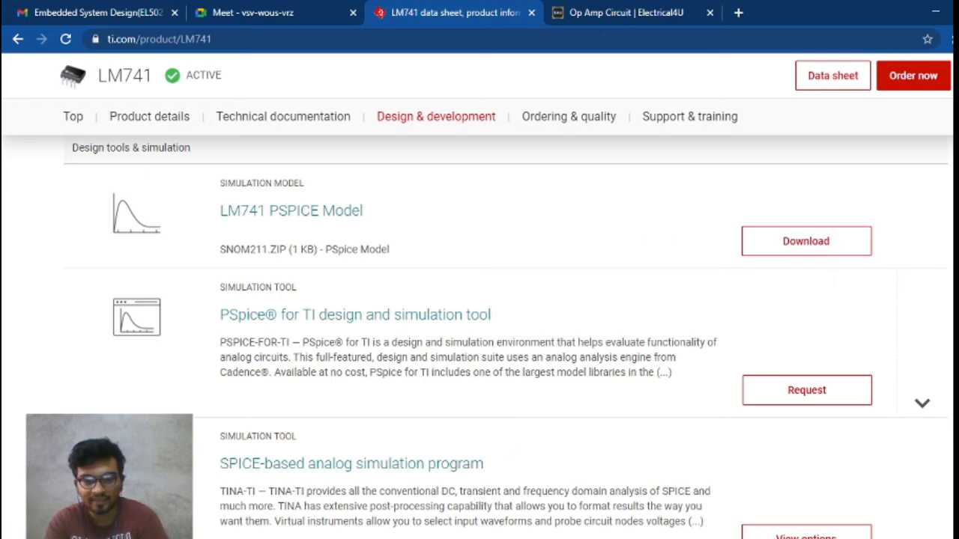
Step: Switch to File Explorer and open the extracted snom211 folder in Downloads
{"action": "key", "text": "alt+Tab"}
{"action": "left_click", "coordinate": [197, 214]}
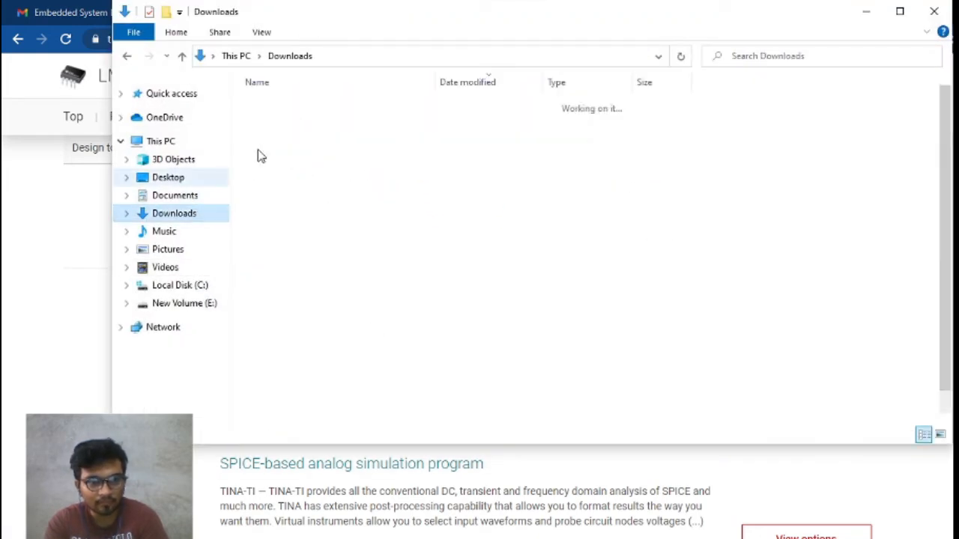
{"action": "left_click", "coordinate": [296, 216]}
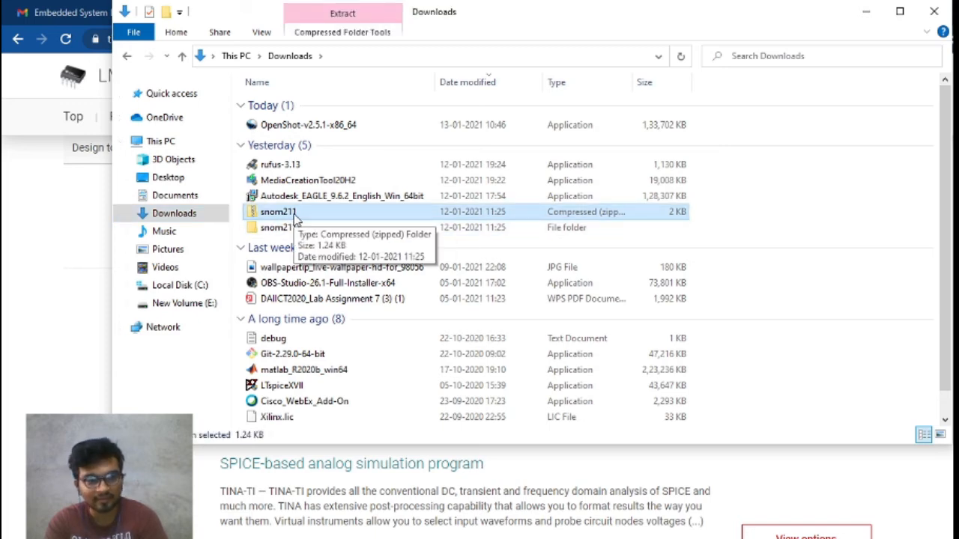
{"action": "double_click", "coordinate": [298, 227]}
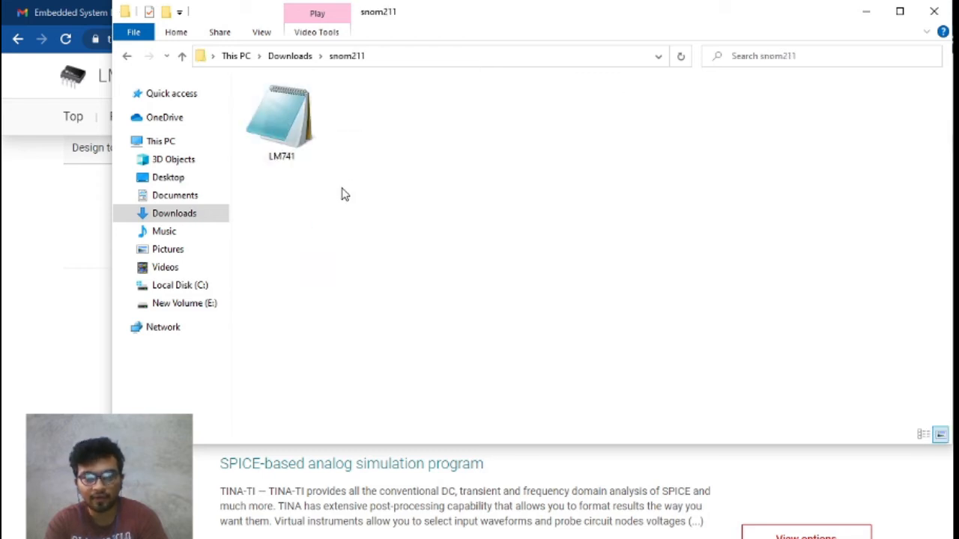
Step: Check the file type of the LM741 model file in its properties
{"action": "left_click", "coordinate": [291, 142]}
{"action": "right_click", "coordinate": [291, 139]}
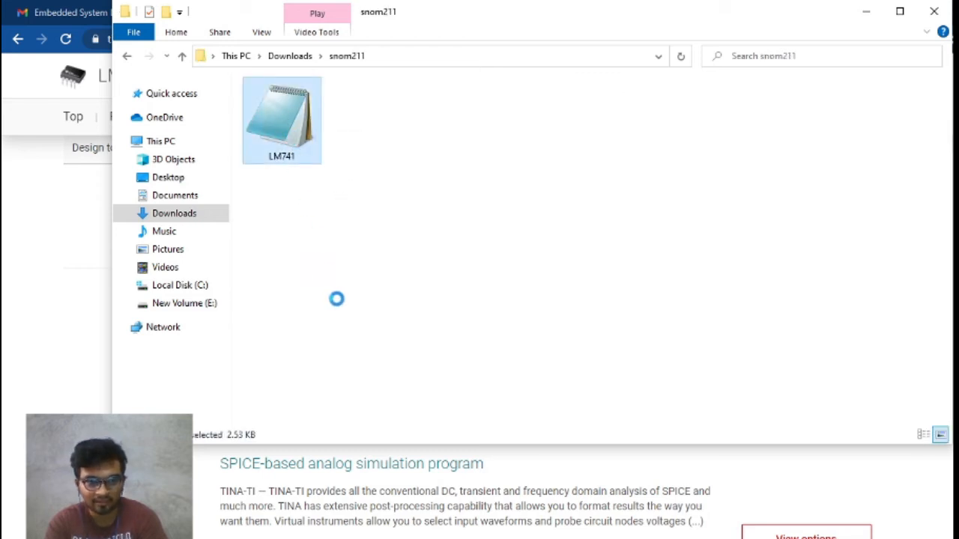
{"action": "left_click", "coordinate": [357, 424]}
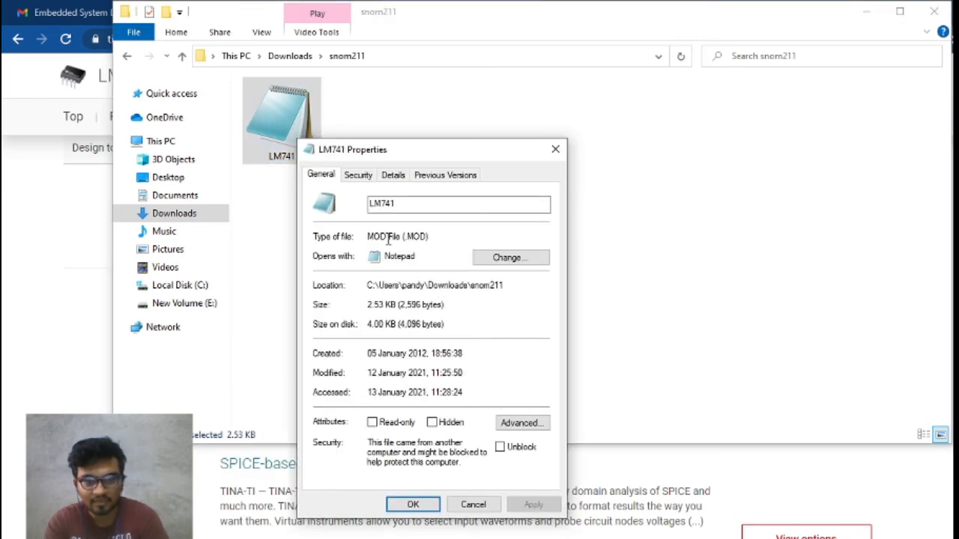
{"action": "double_click", "coordinate": [390, 236]}
{"action": "left_click", "coordinate": [407, 237]}
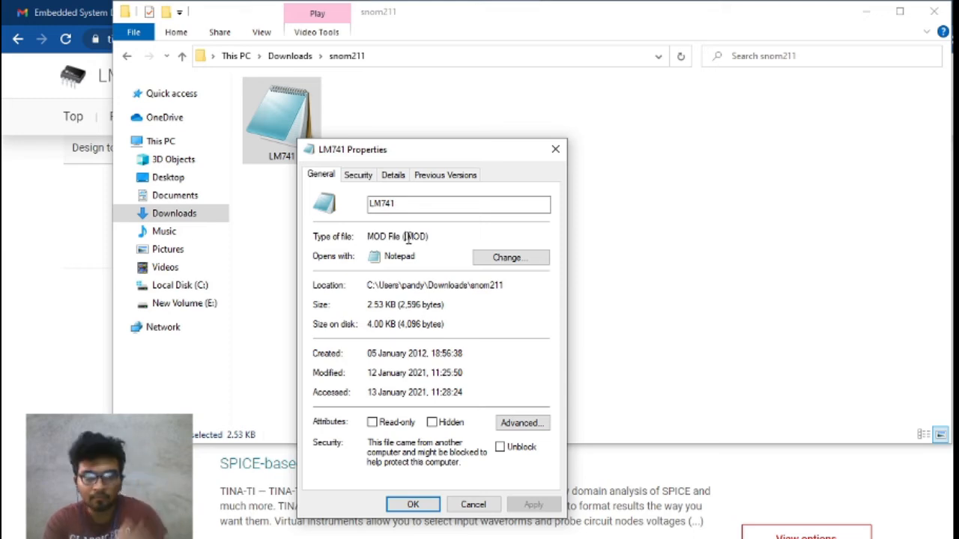
{"action": "left_click", "coordinate": [555, 149]}
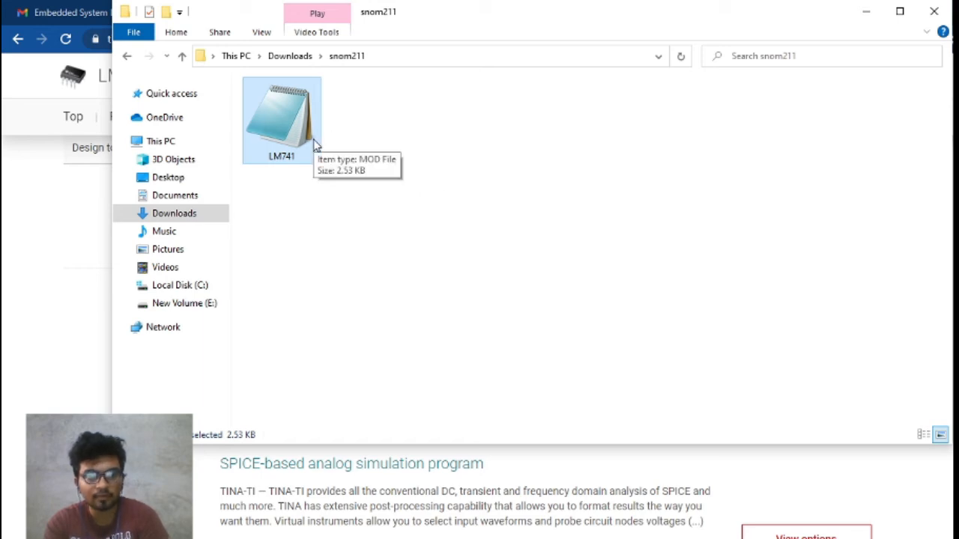
Step: Switch to LTspice and examine the LTspiceXVII documents folder where the schematic would be saved, without saving it
{"action": "left_click", "coordinate": [866, 11]}
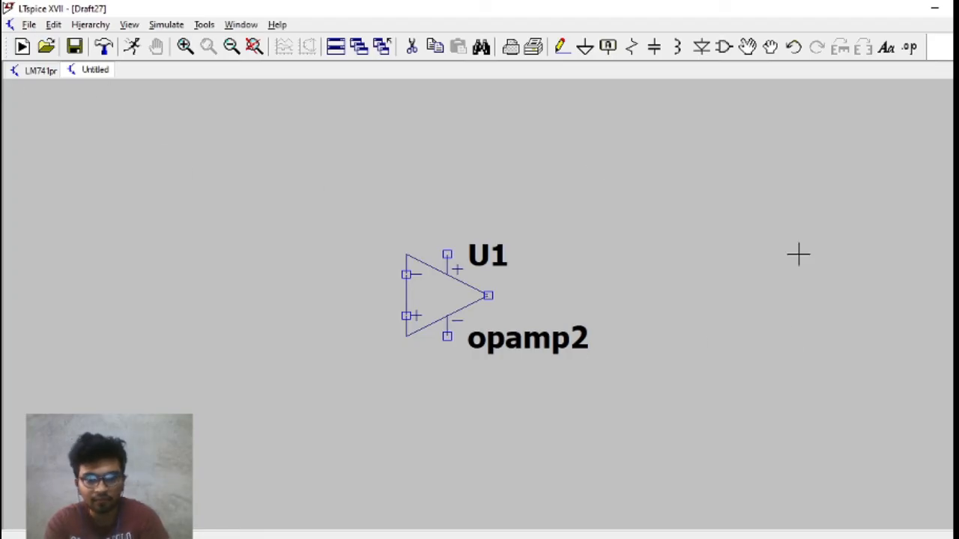
{"action": "left_click", "coordinate": [30, 24]}
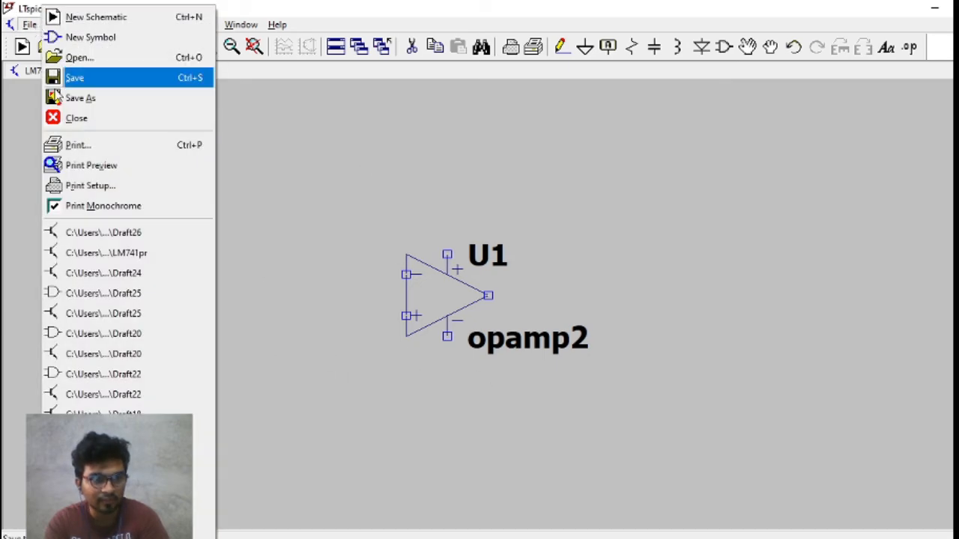
{"action": "left_click", "coordinate": [75, 98]}
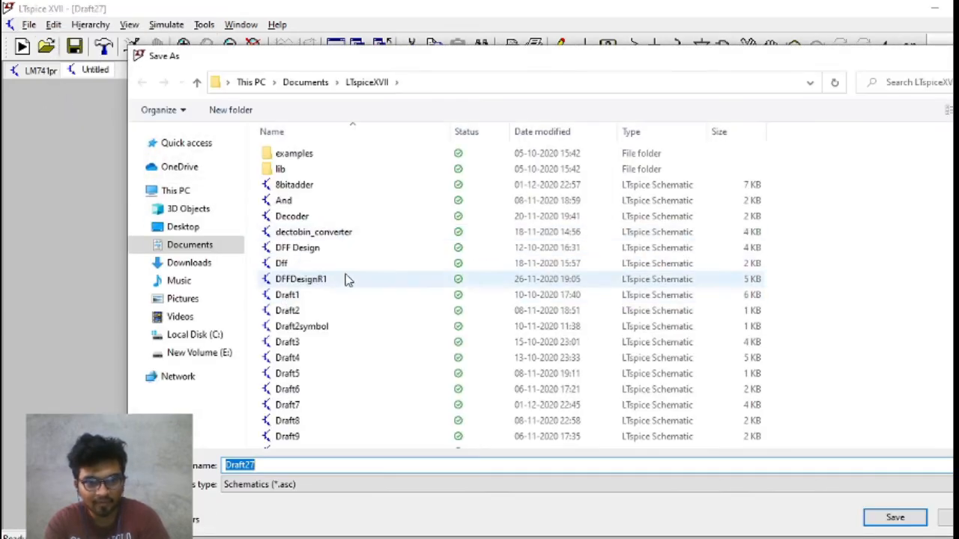
{"action": "scroll", "coordinate": [345, 263], "scroll_direction": "down", "scroll_amount": 3}
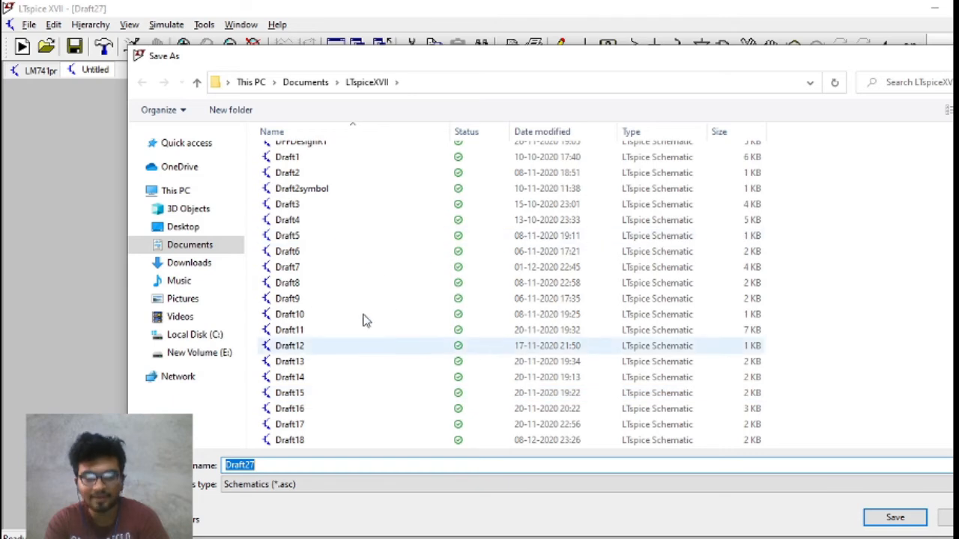
{"action": "scroll", "coordinate": [374, 299], "scroll_direction": "down", "scroll_amount": 4}
{"action": "scroll", "coordinate": [365, 297], "scroll_direction": "up", "scroll_amount": 2}
{"action": "scroll", "coordinate": [366, 297], "scroll_direction": "up", "scroll_amount": 1}
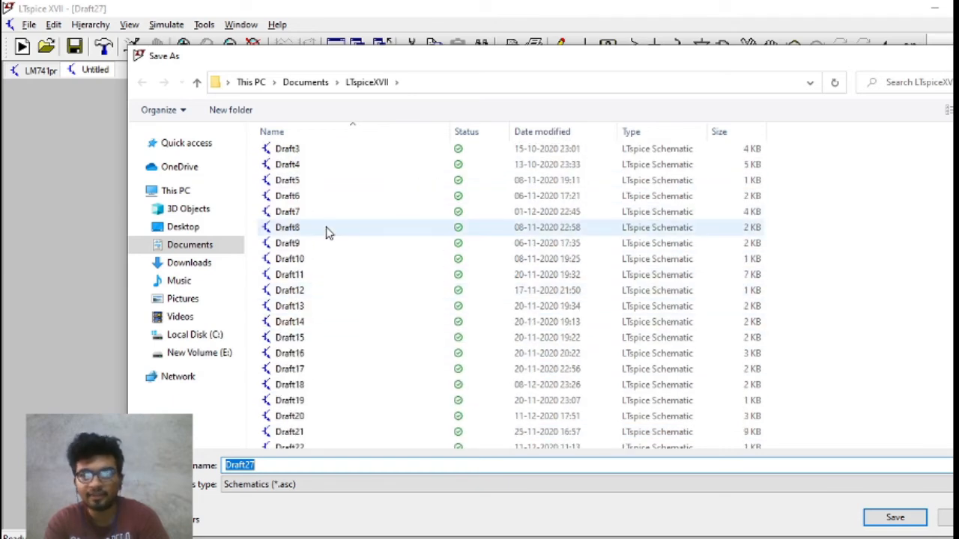
{"action": "scroll", "coordinate": [369, 252], "scroll_direction": "up", "scroll_amount": 3}
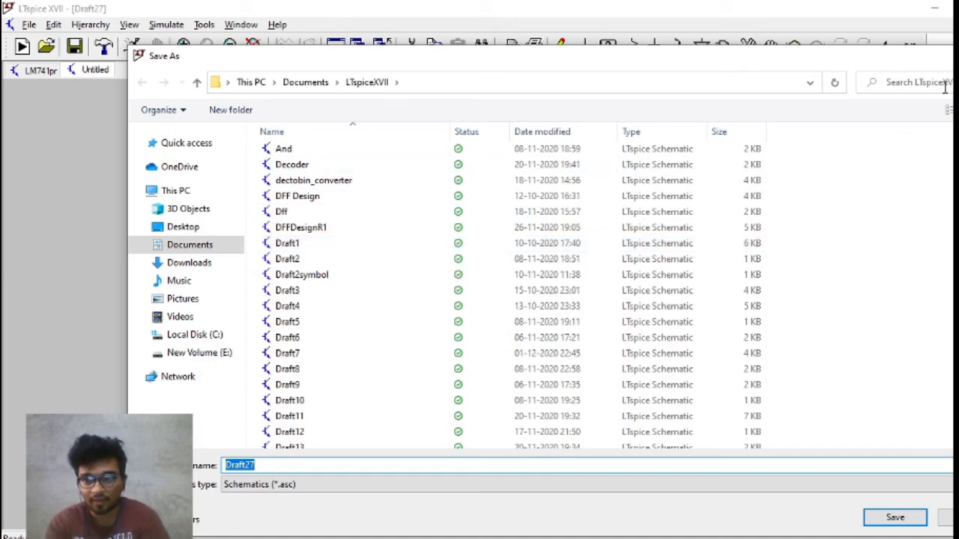
{"action": "key", "text": "Escape"}
{"action": "right_click", "coordinate": [600, 187]}
{"action": "left_click", "coordinate": [725, 140]}
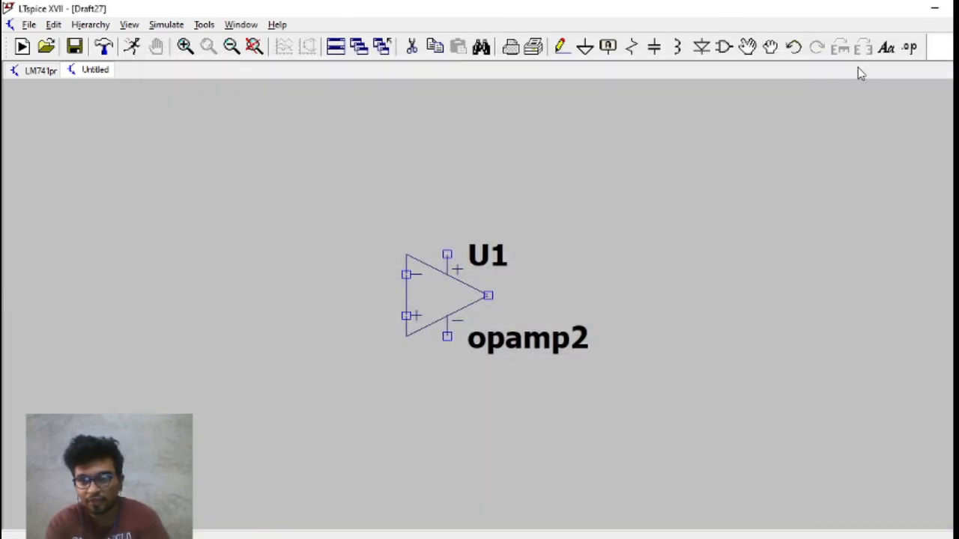
Step: Add the SPICE directive ".include LM741.mod" to the schematic, above and to the right of the op-amp
{"action": "left_click", "coordinate": [910, 47]}
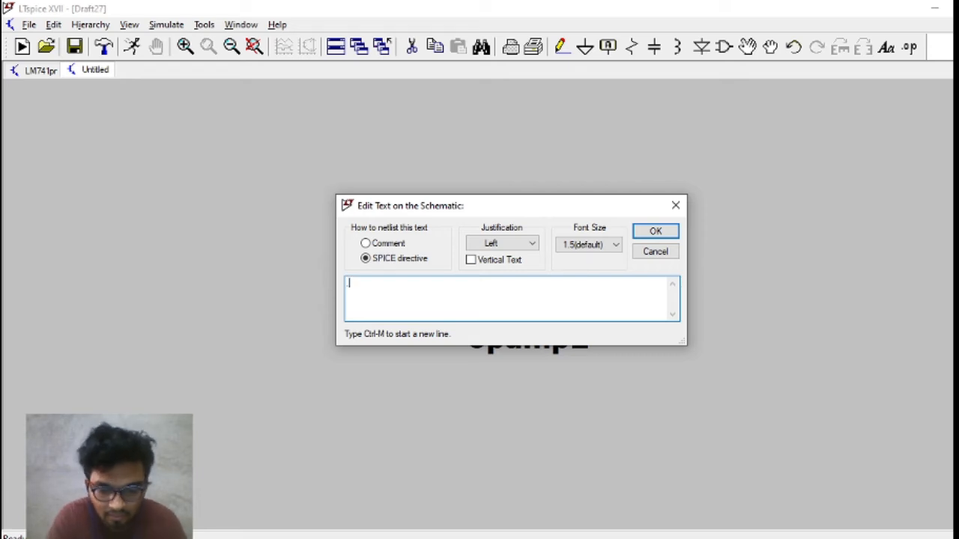
{"action": "type", "text": ".include LM741.mod"}
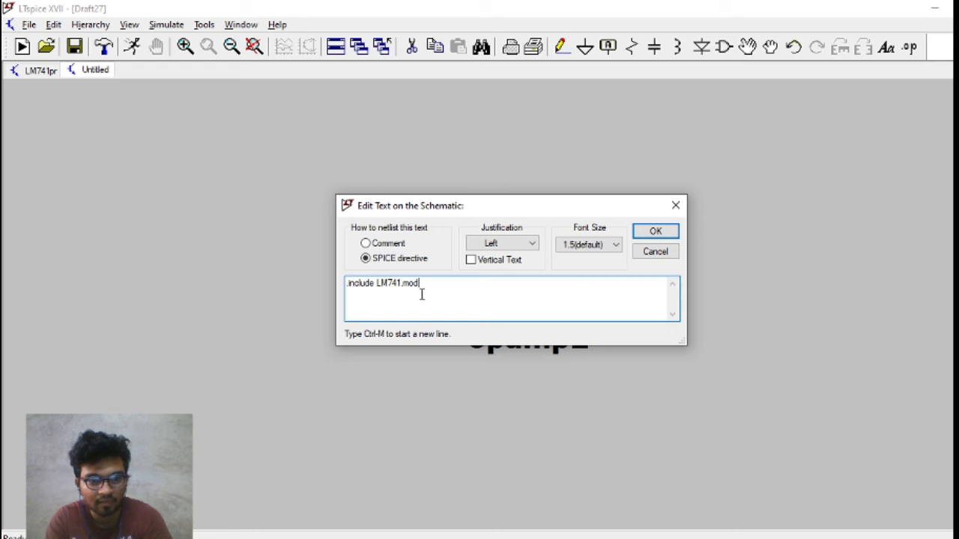
{"action": "left_click", "coordinate": [642, 231]}
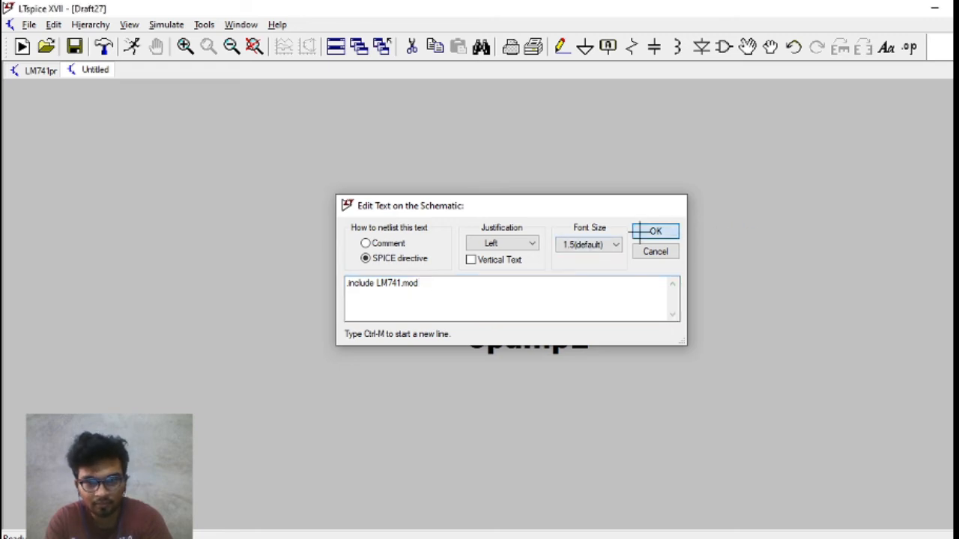
{"action": "left_click", "coordinate": [644, 161]}
{"action": "scroll", "coordinate": [737, 218], "scroll_direction": "down", "scroll_amount": 1}
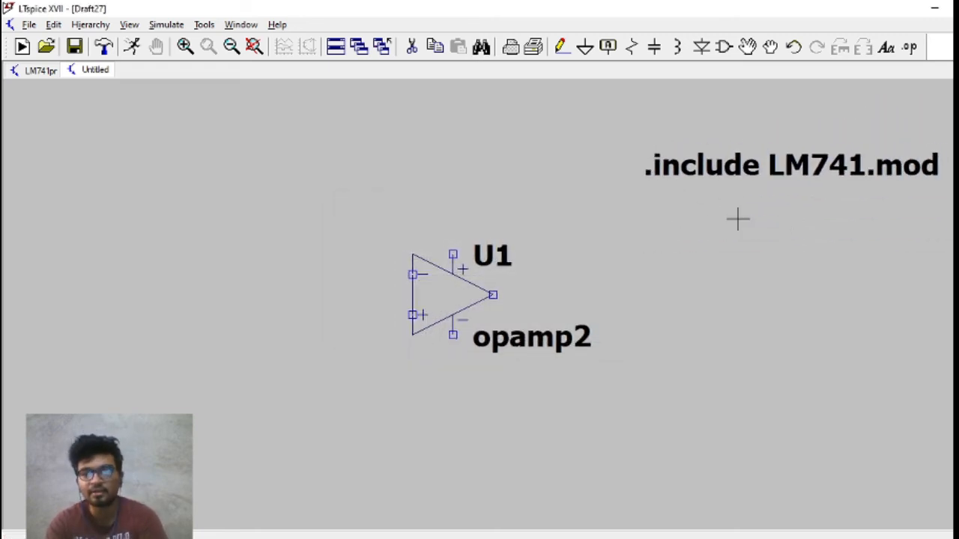
{"action": "left_click_drag", "start_coordinate": [738, 222], "coordinate": [727, 259]}
{"action": "scroll", "coordinate": [690, 238], "scroll_direction": "down", "scroll_amount": 1}
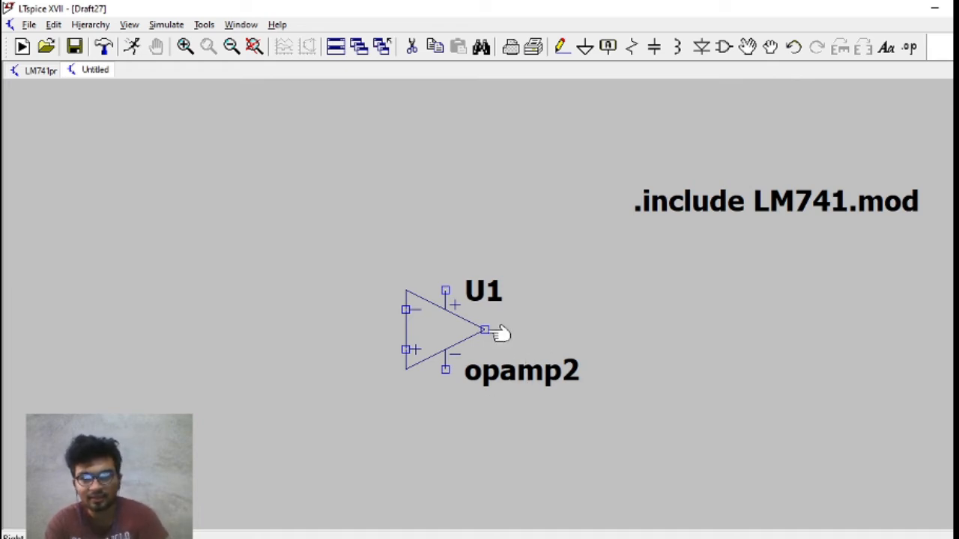
Step: Consult the LM741pr schematic for the model name and set the Draft27 op-amp's value to LM741/NS
{"action": "left_click", "coordinate": [28, 72]}
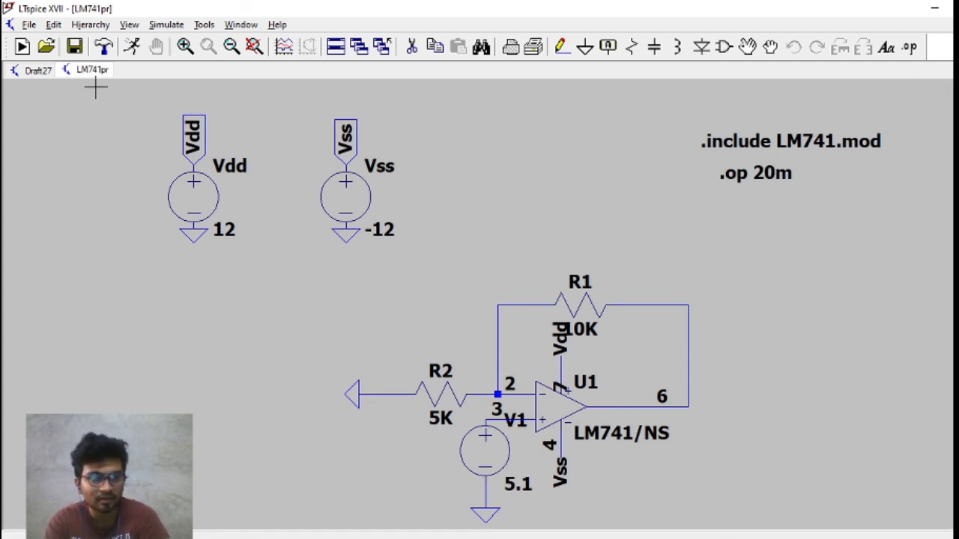
{"action": "left_click", "coordinate": [43, 72]}
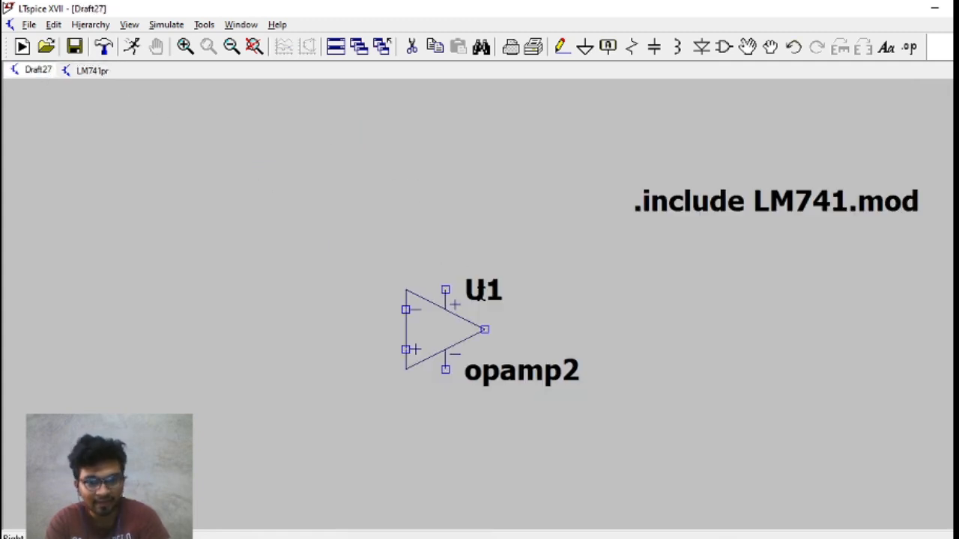
{"action": "right_click", "coordinate": [530, 374]}
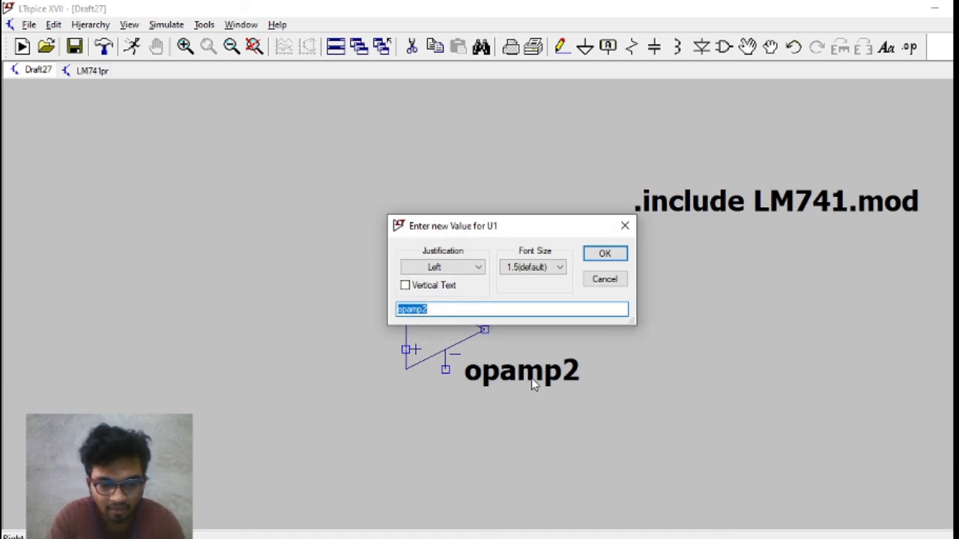
{"action": "key", "text": "BackSpace"}
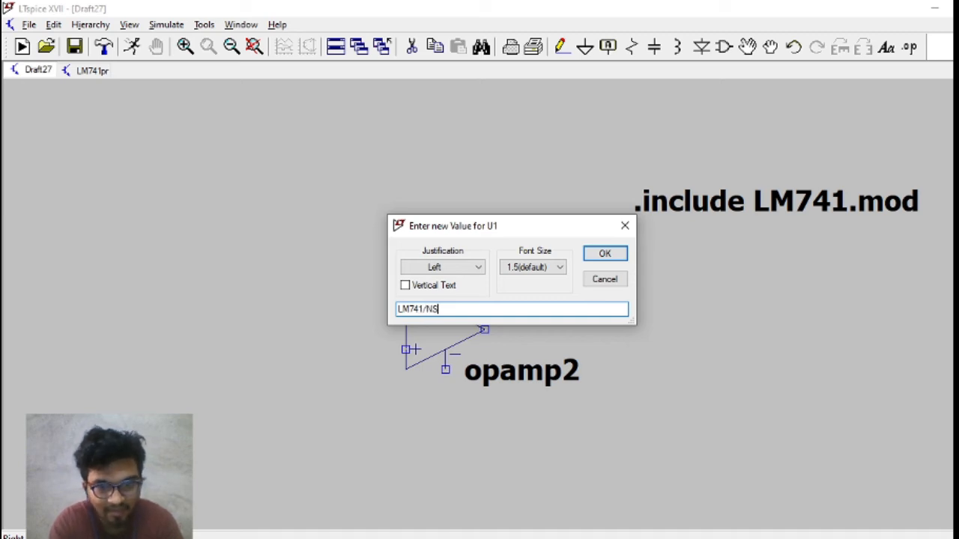
{"action": "left_click", "coordinate": [603, 255]}
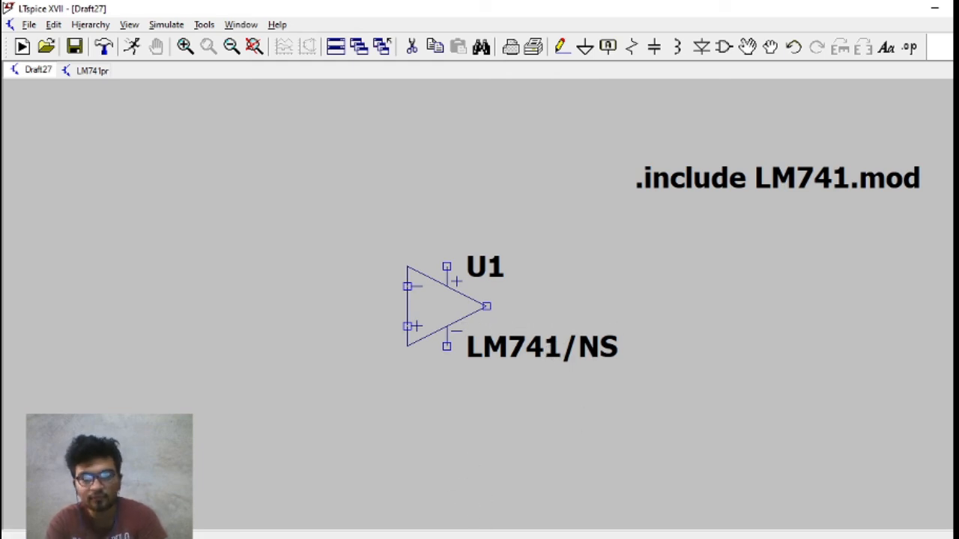
Step: Switch to File Explorer and open the LM741 model file in a maximized Notepad window
{"action": "key", "text": "alt+Tab"}
{"action": "double_click", "coordinate": [302, 145]}
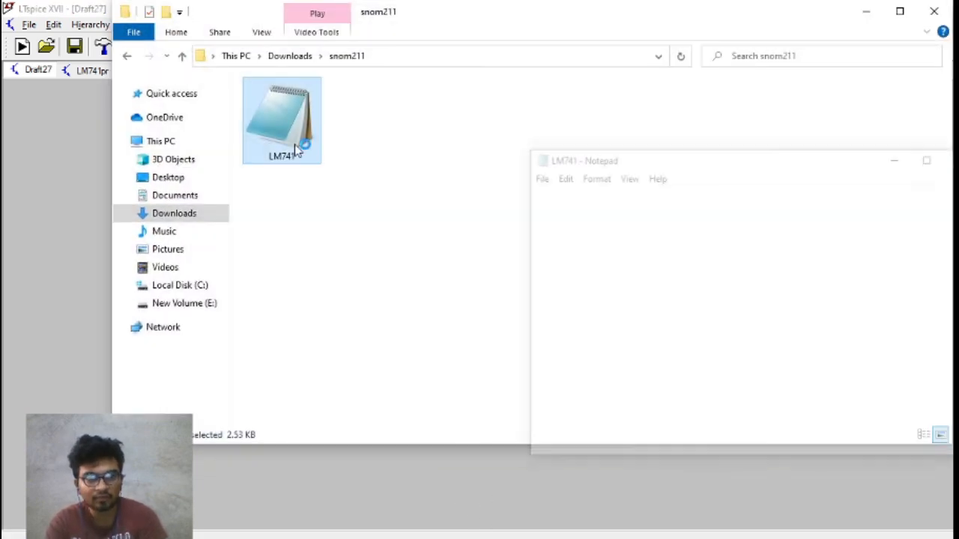
{"action": "left_click", "coordinate": [933, 156]}
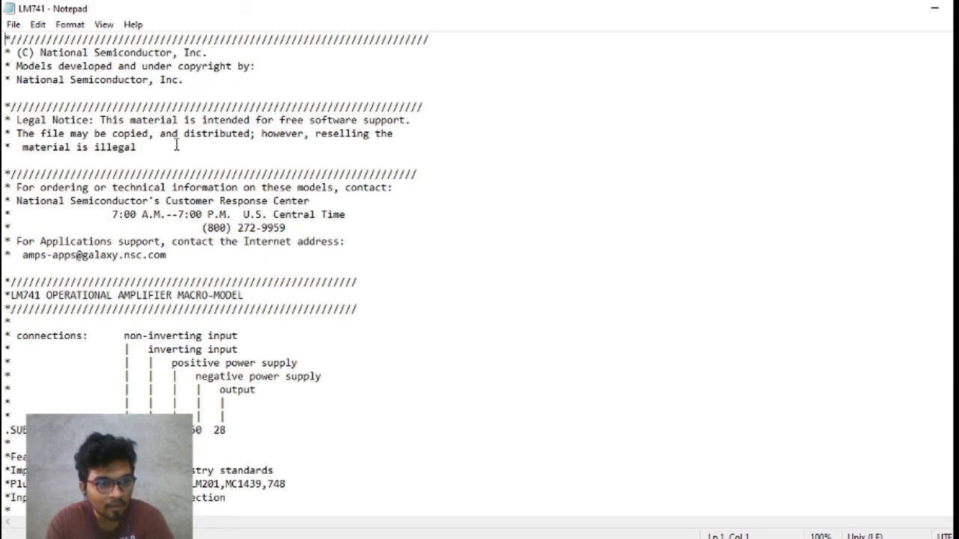
Step: Find the .SUBCKT line in the model file and highlight the subcircuit name to check it
{"action": "scroll", "coordinate": [177, 143], "scroll_direction": "down", "scroll_amount": 4}
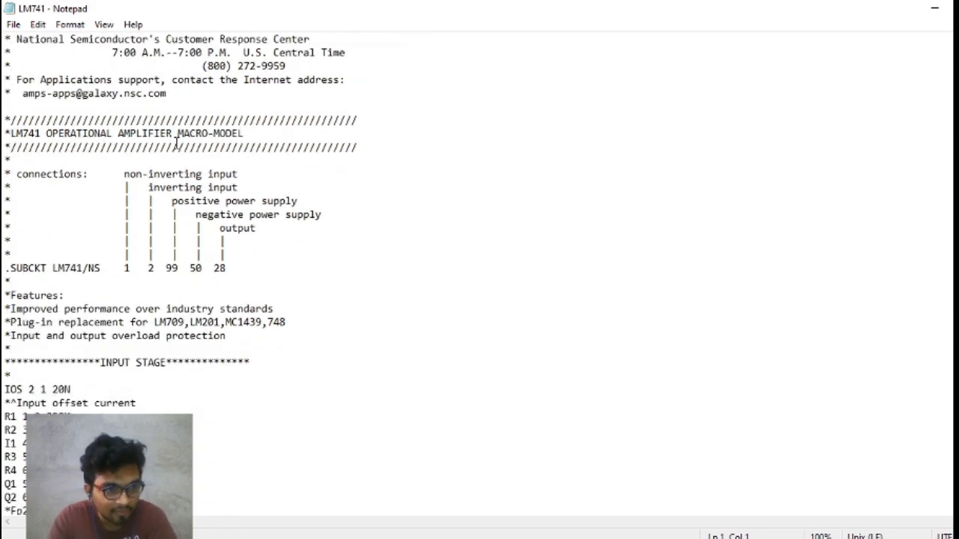
{"action": "scroll", "coordinate": [177, 142], "scroll_direction": "down", "scroll_amount": 1}
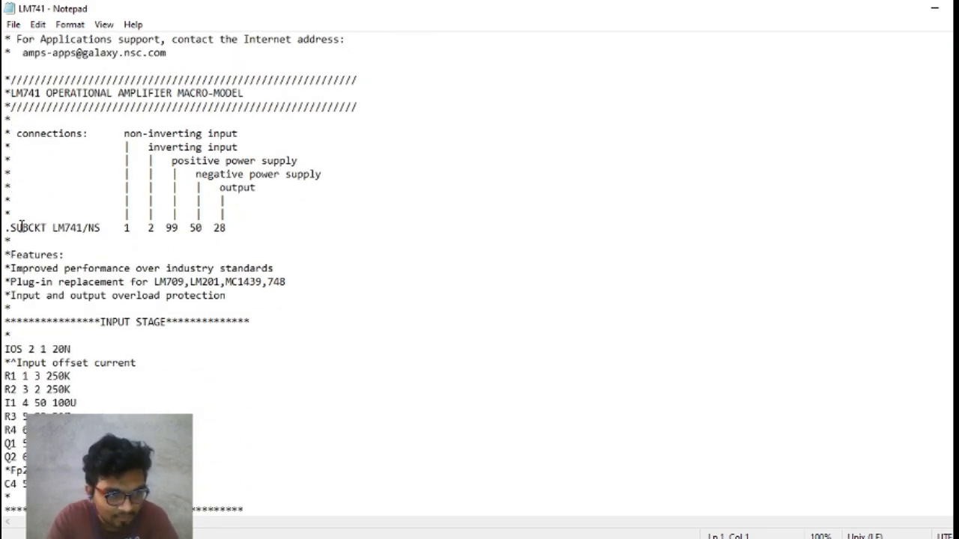
{"action": "left_click_drag", "start_coordinate": [10, 231], "coordinate": [104, 230]}
{"action": "left_click", "coordinate": [50, 237]}
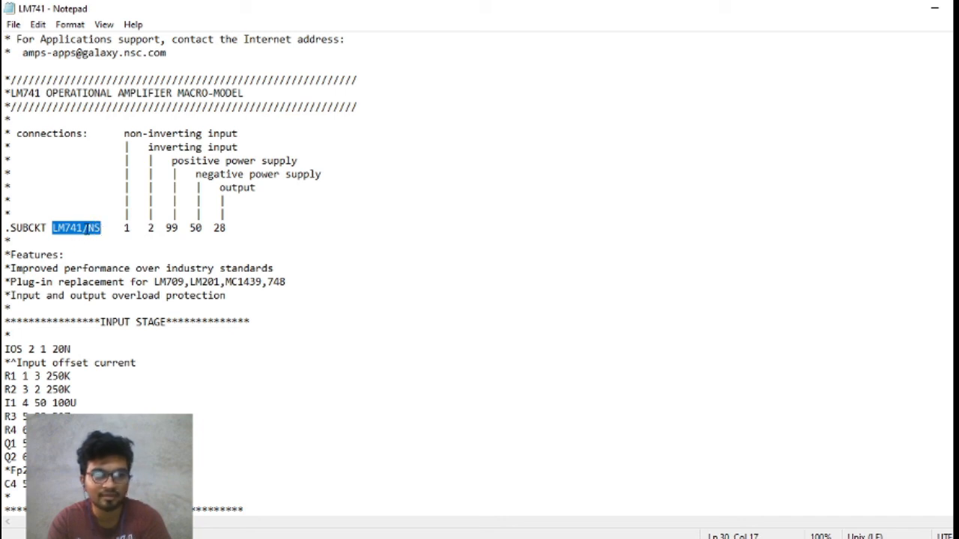
{"action": "left_click", "coordinate": [51, 239]}
{"action": "left_click_drag", "start_coordinate": [51, 228], "coordinate": [101, 228]}
{"action": "left_click", "coordinate": [97, 228]}
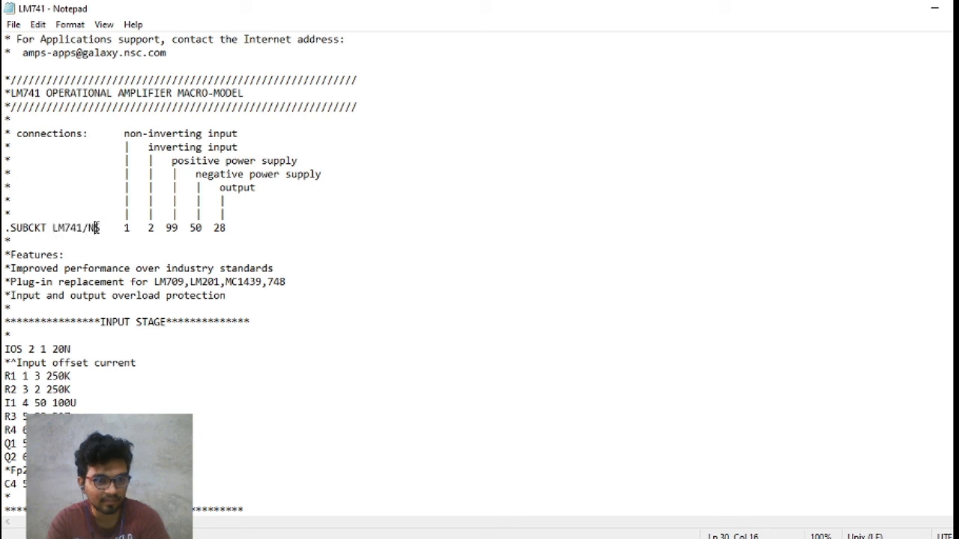
Step: Return to LTspice and examine the finished amplifier circuit in the LM741pr schematic
{"action": "key", "text": "alt+Tab"}
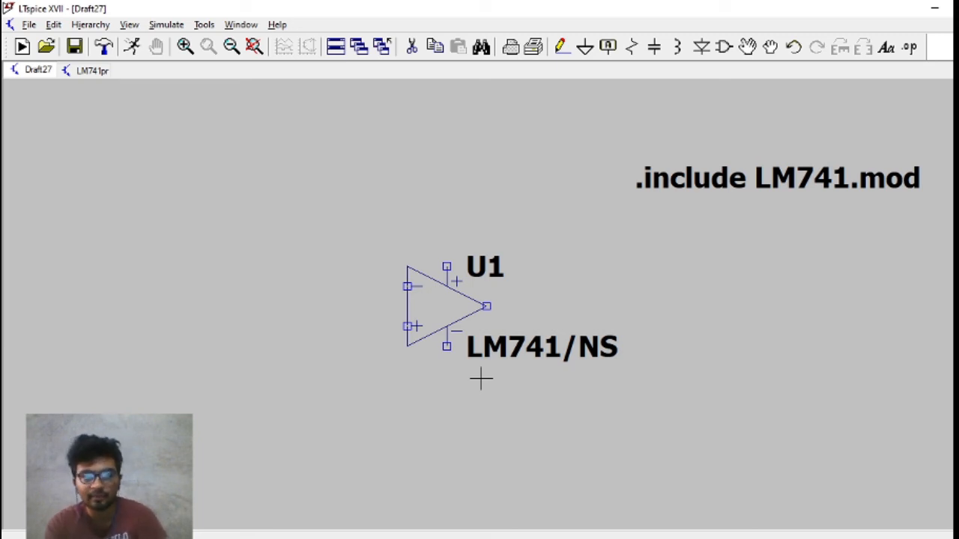
{"action": "left_click", "coordinate": [75, 71]}
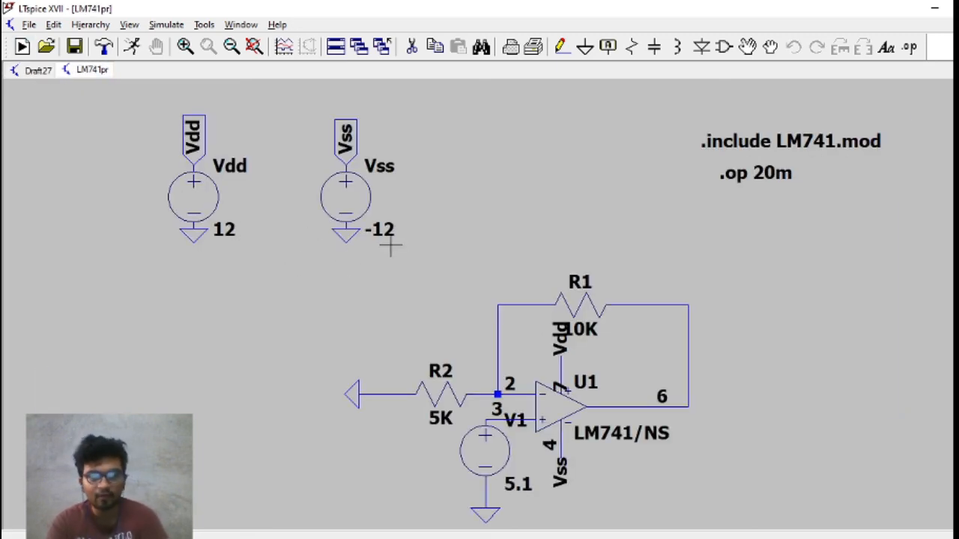
{"action": "scroll", "coordinate": [391, 248], "scroll_direction": "down", "scroll_amount": 4}
{"action": "scroll", "coordinate": [385, 260], "scroll_direction": "up", "scroll_amount": 3}
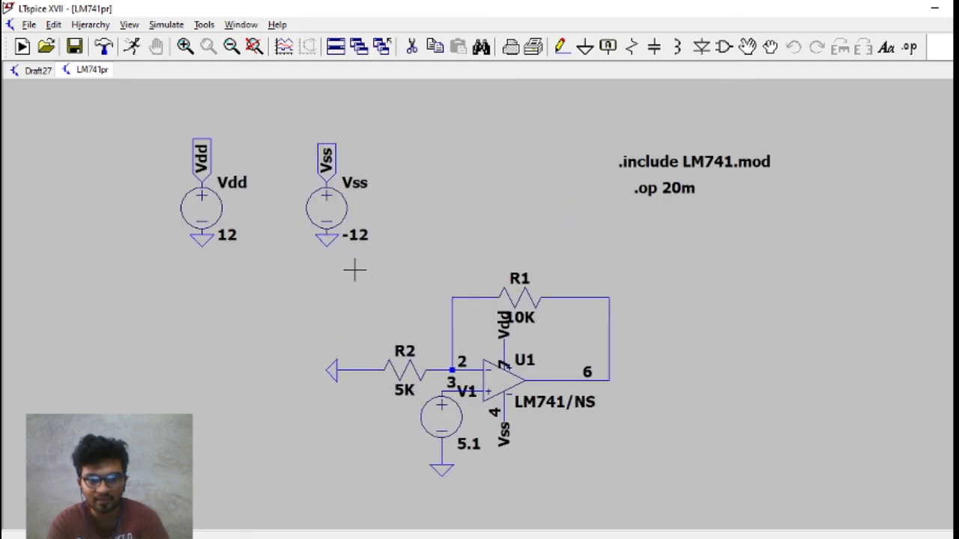
{"action": "left_click_drag", "start_coordinate": [354, 270], "coordinate": [322, 254]}
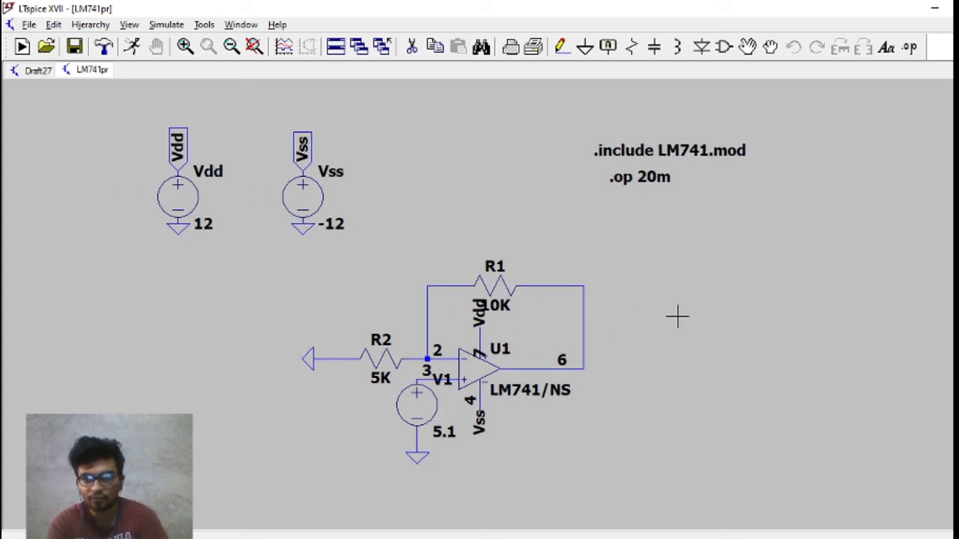
{"action": "scroll", "coordinate": [677, 317], "scroll_direction": "down", "scroll_amount": 3}
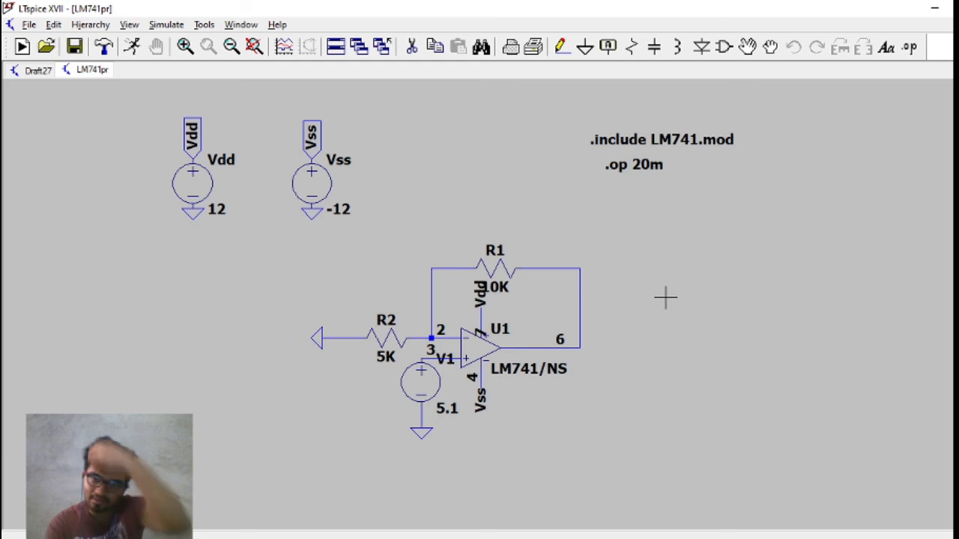
{"action": "left_click_drag", "start_coordinate": [665, 298], "coordinate": [664, 307]}
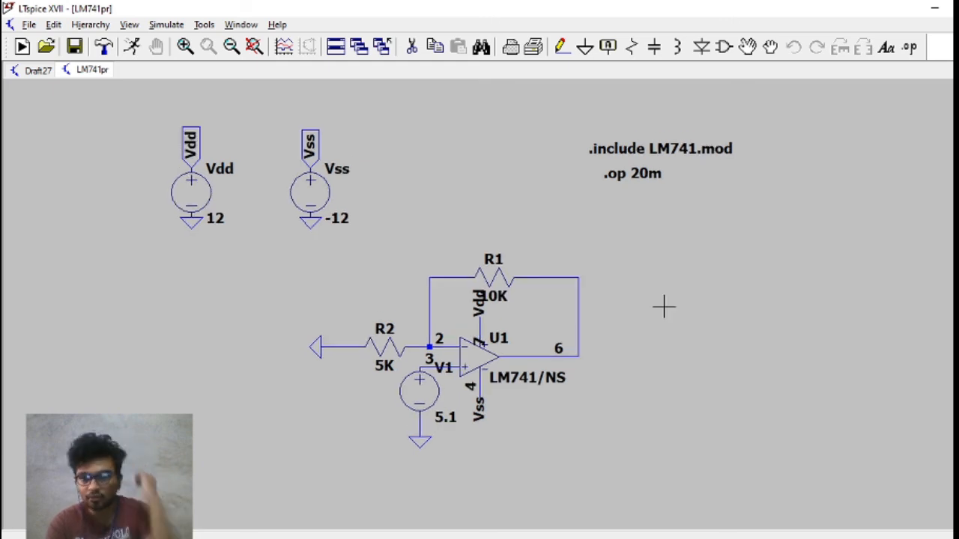